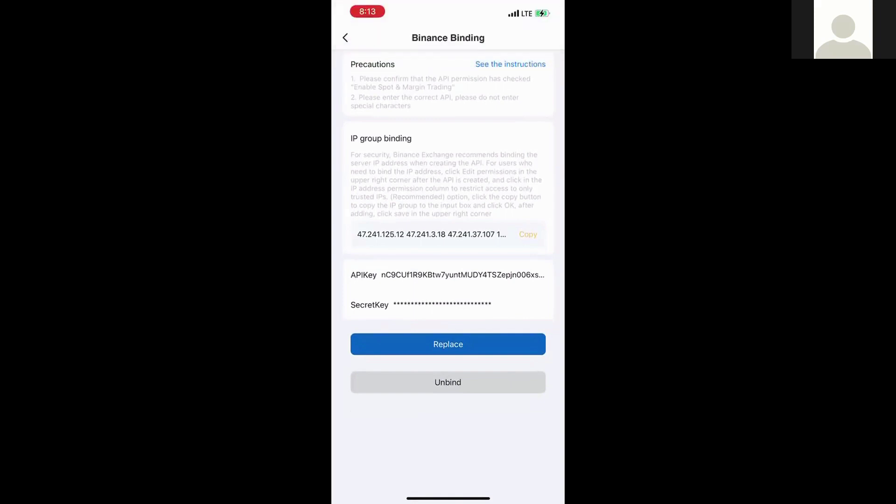
# Copy the recommended server IP group addresses from Royal Q's Binance Binding page
pyautogui.click(528, 234)
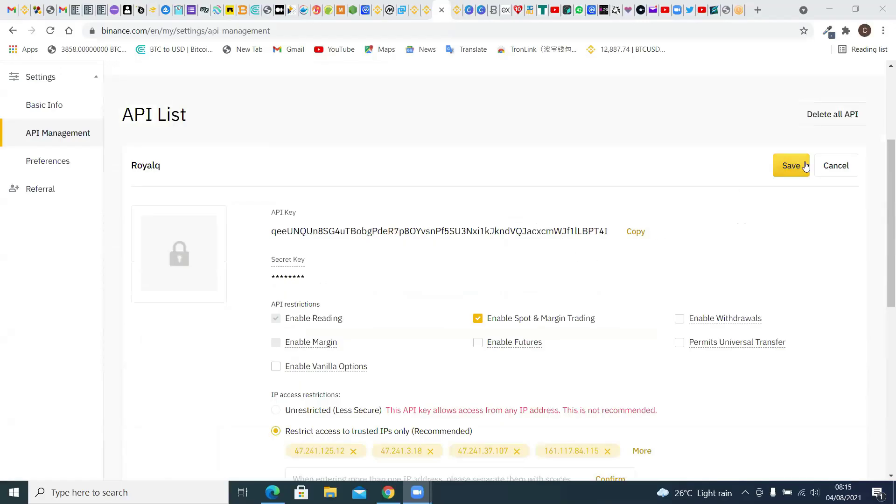
# Check the Royalq key's permissions and IP restrictions, then request Delete all API
pyautogui.click(474, 182)
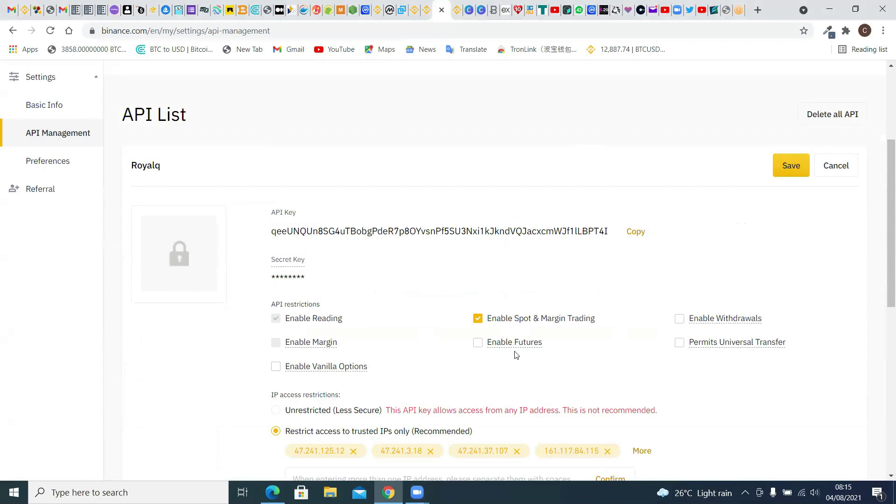
pyautogui.scroll(-4, 515, 354)
pyautogui.scroll(4, 485, 351)
pyautogui.scroll(1, 213, 261)
pyautogui.scroll(4, 212, 261)
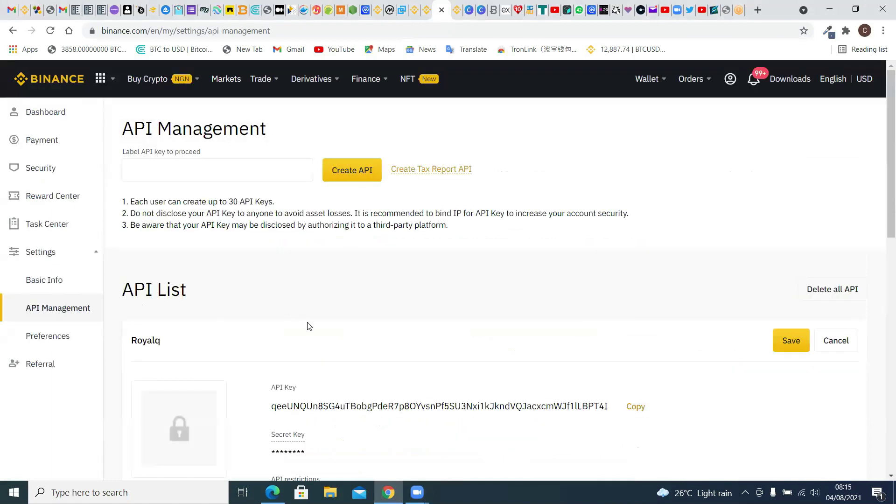
pyautogui.scroll(-3, 416, 314)
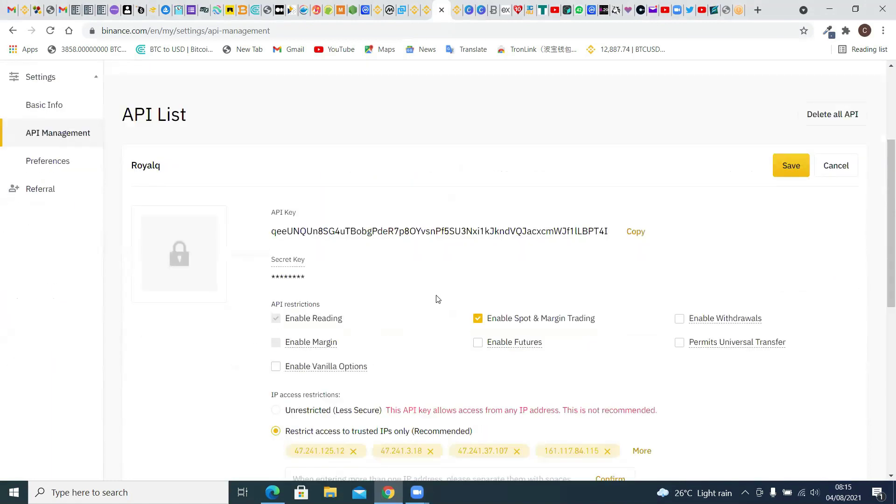
pyautogui.scroll(3, 742, 272)
pyautogui.click(834, 291)
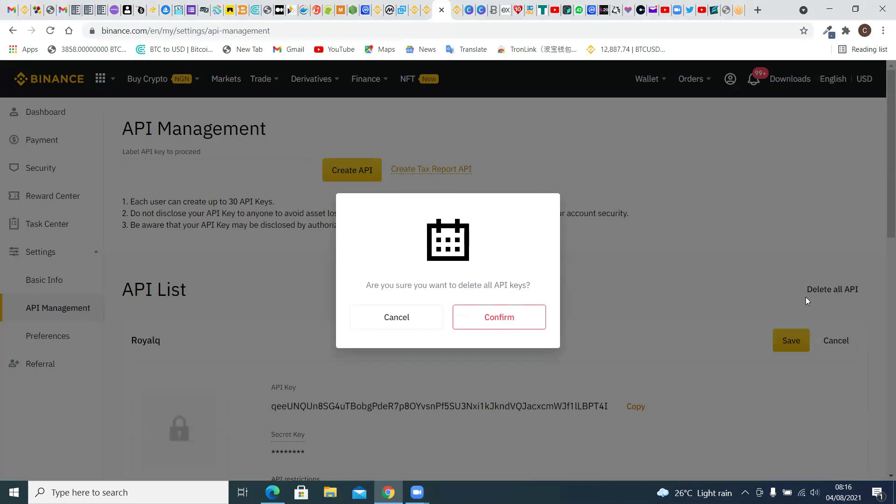
# Cancel the delete-all dialog and review the API Management page, including the 30-key limit note
pyautogui.click(416, 320)
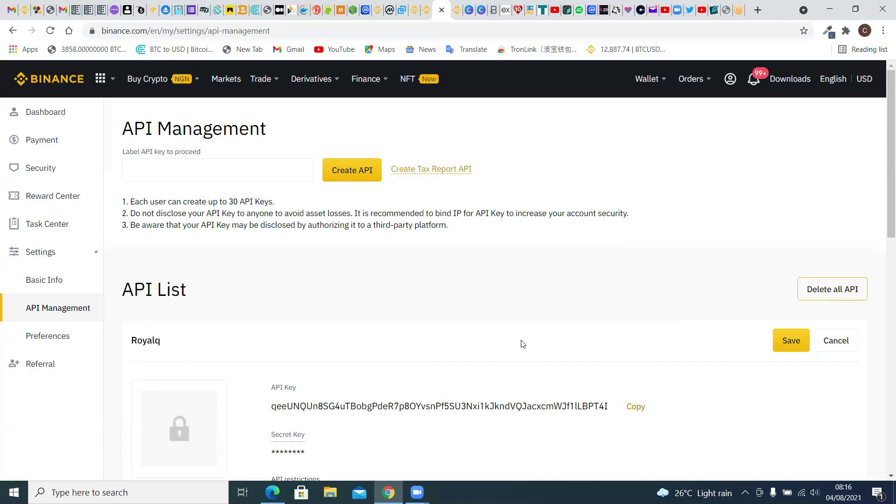
pyautogui.scroll(-5, 519, 347)
pyautogui.scroll(1, 524, 346)
pyautogui.scroll(4, 529, 348)
pyautogui.scroll(-4, 530, 310)
pyautogui.scroll(-3, 536, 310)
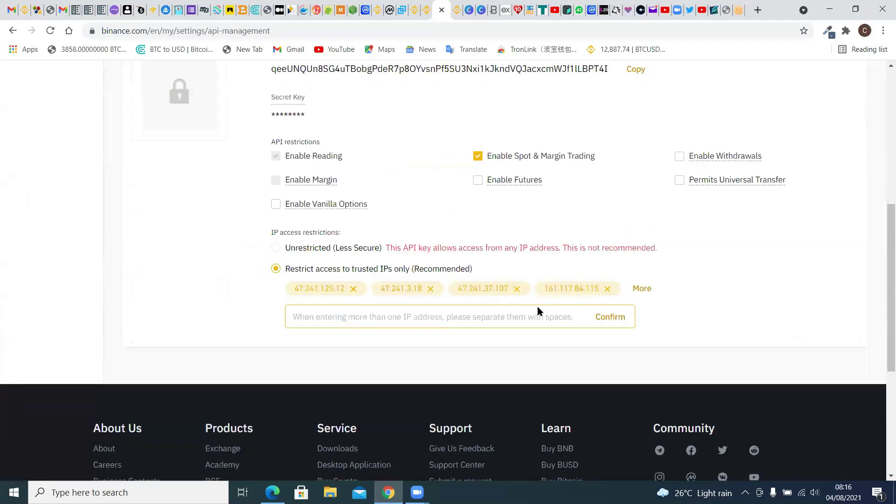
pyautogui.scroll(7, 536, 306)
pyautogui.scroll(-3, 540, 305)
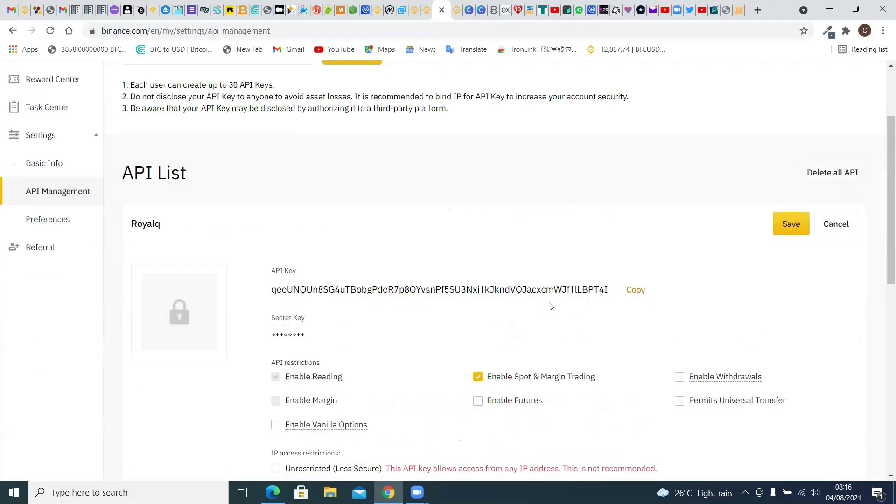
pyautogui.scroll(2, 548, 306)
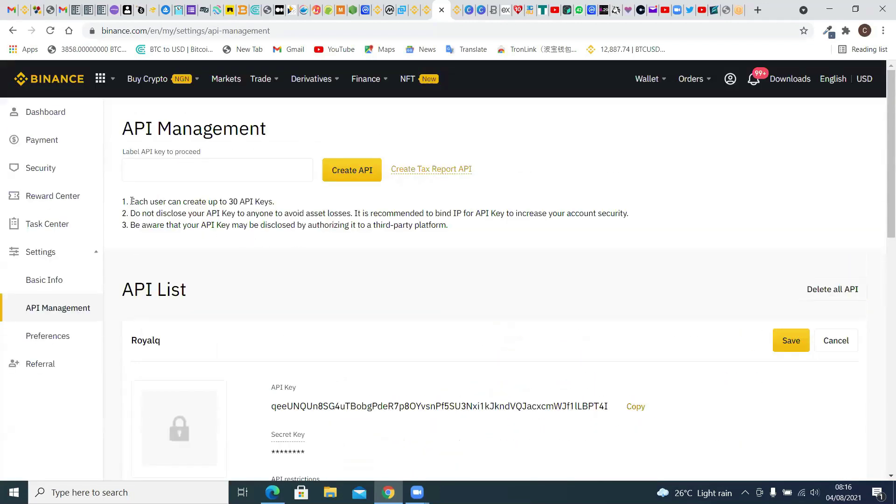
pyautogui.moveTo(131, 202); pyautogui.dragTo(282, 196)
pyautogui.click(447, 265)
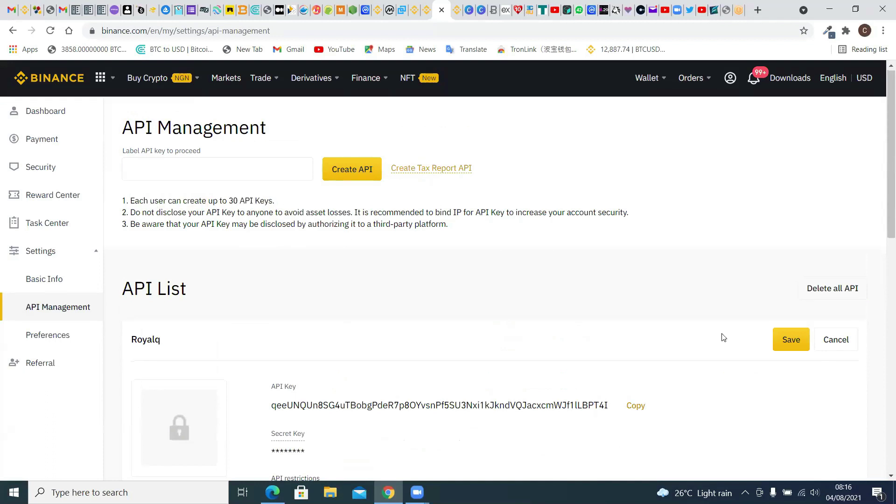
pyautogui.scroll(-2, 727, 336)
# Delete all API keys, confirming the deletion
pyautogui.click(825, 176)
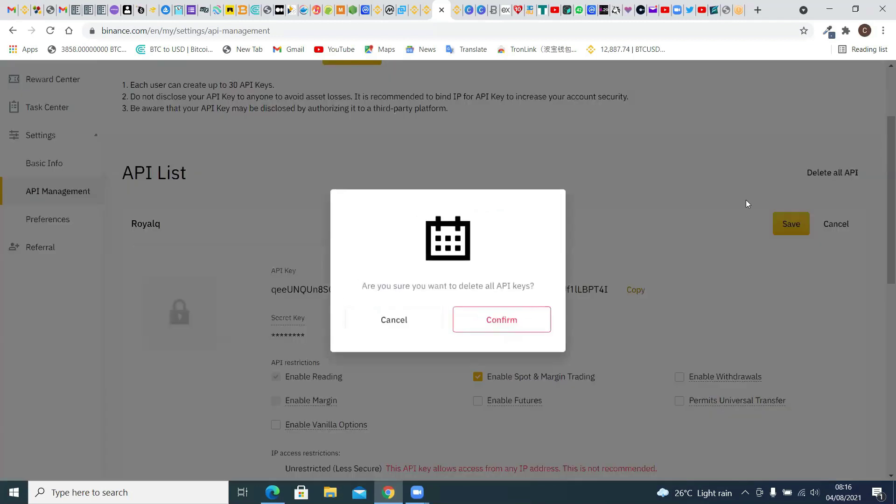
pyautogui.click(498, 321)
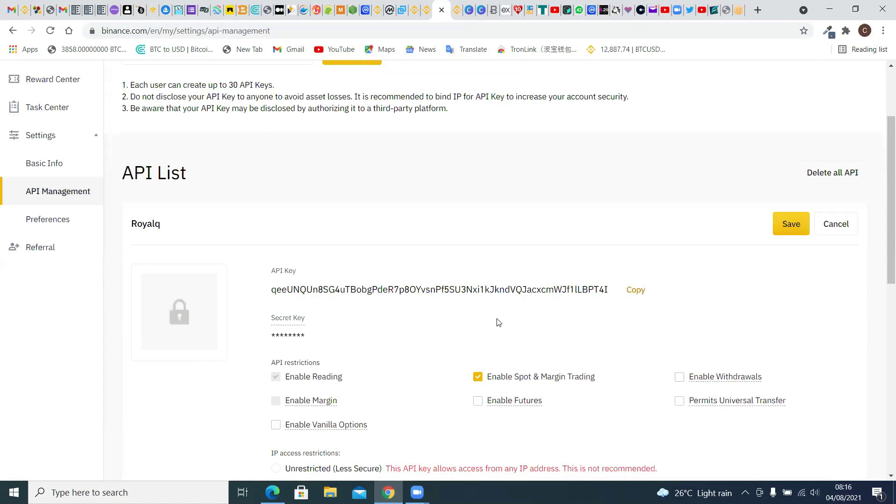
pyautogui.scroll(3, 651, 260)
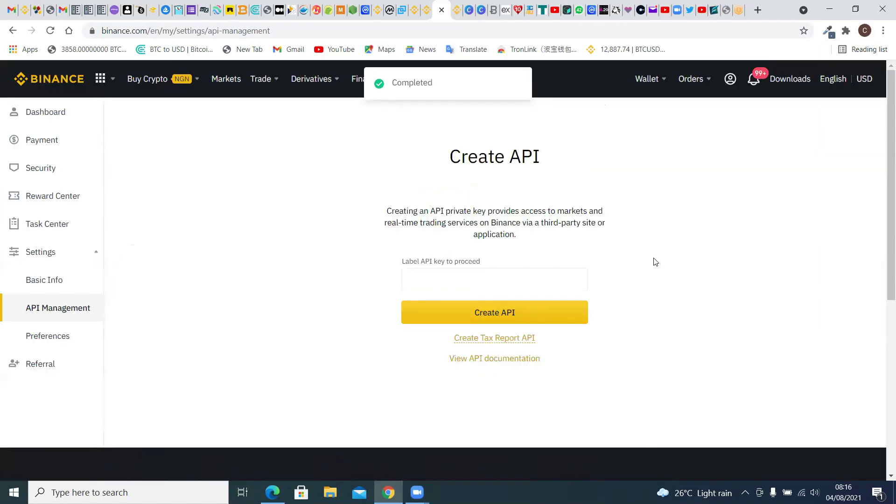
pyautogui.scroll(-5, 650, 258)
pyautogui.scroll(2, 652, 262)
pyautogui.scroll(3, 653, 262)
# Enter RoyalQ as the new API key's label
pyautogui.click(460, 279)
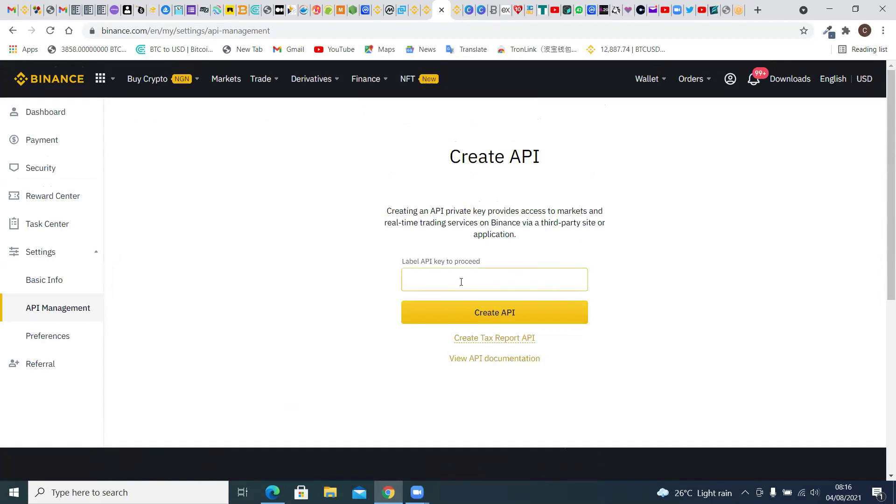
pyautogui.write('Royalq')
pyautogui.press('BackSpace')
pyautogui.write('Q')
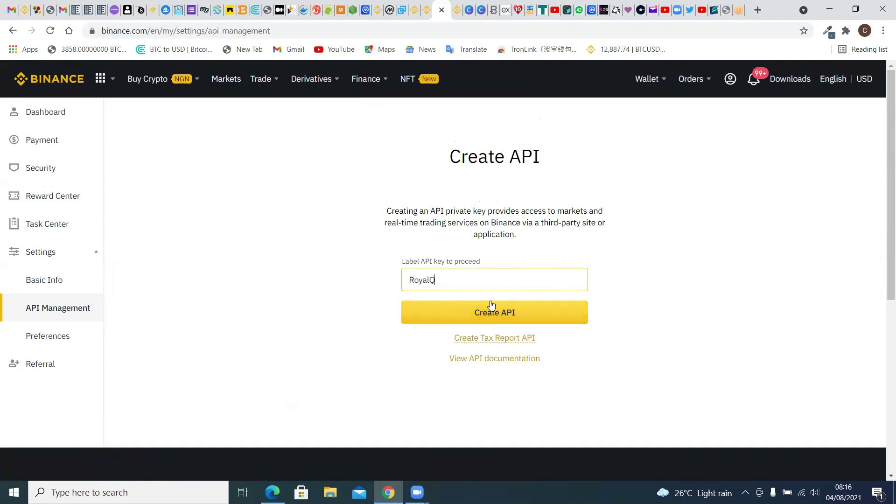
# Create the API key, request the e-mail verification code, and switch to Gmail
pyautogui.click(496, 314)
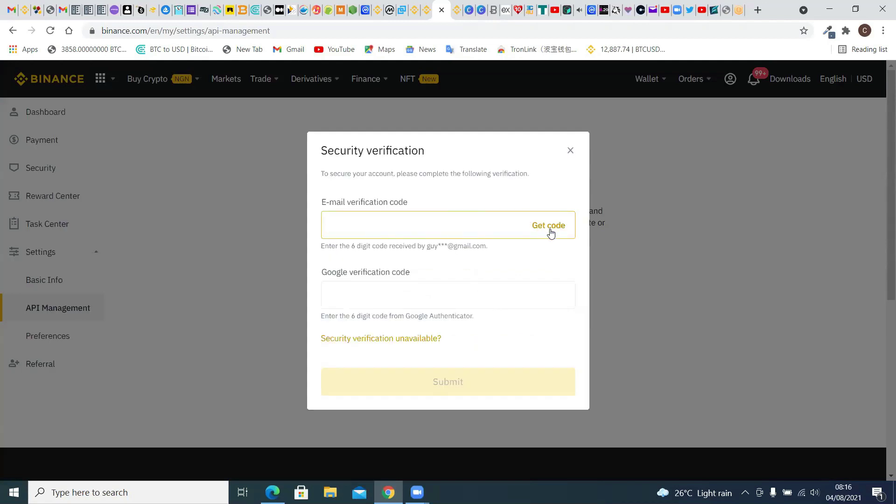
pyautogui.click(550, 230)
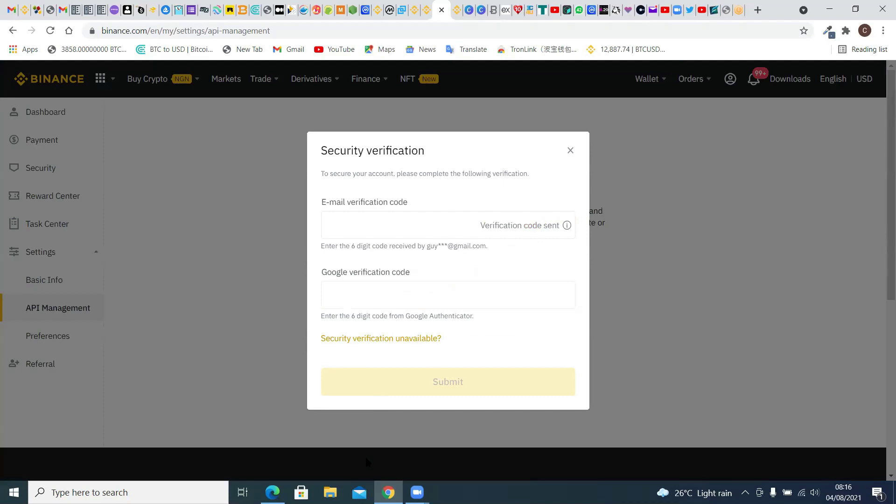
pyautogui.hotkey('ctrl', '1')
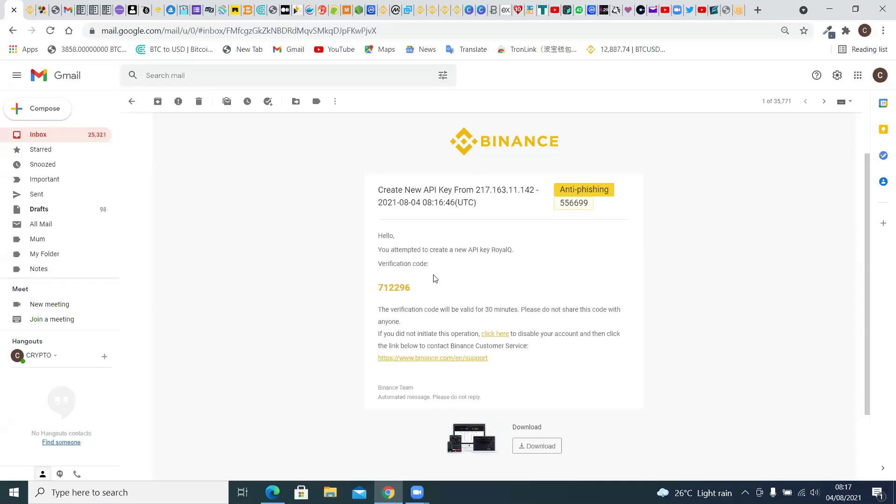
# Select and copy the verification code in Binance's RoyalQ API-creation e-mail
pyautogui.doubleClick(396, 290)
pyautogui.rightClick(395, 290)
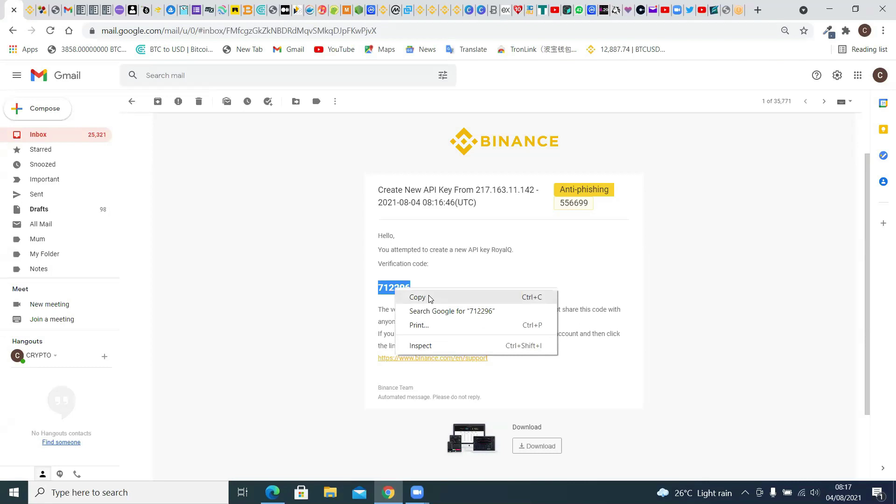
pyautogui.click(430, 298)
pyautogui.click(464, 289)
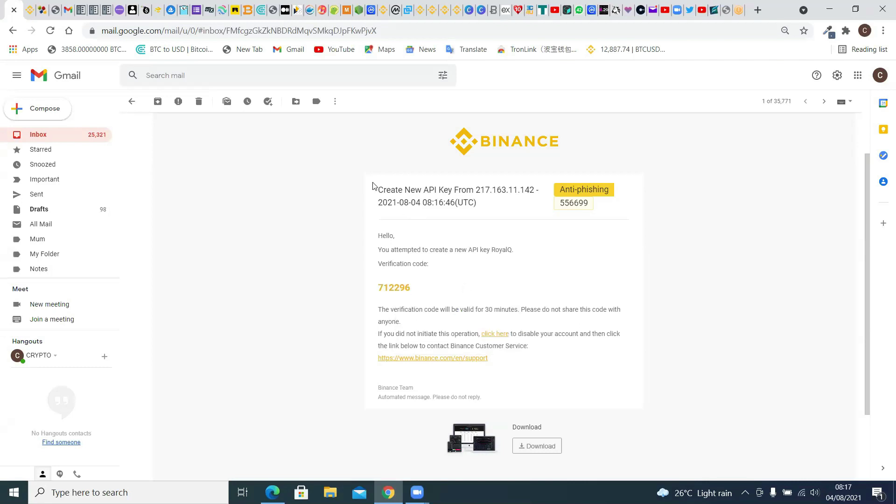
pyautogui.tripleClick(516, 206)
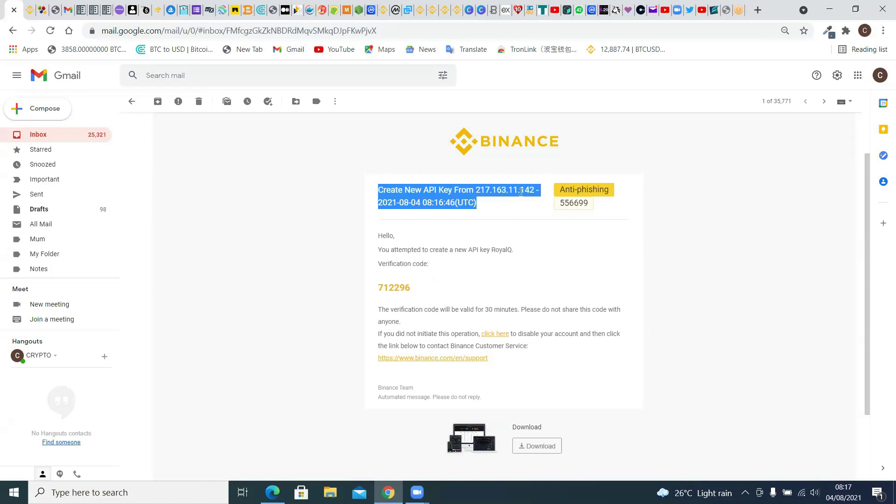
pyautogui.click(399, 296)
pyautogui.doubleClick(395, 288)
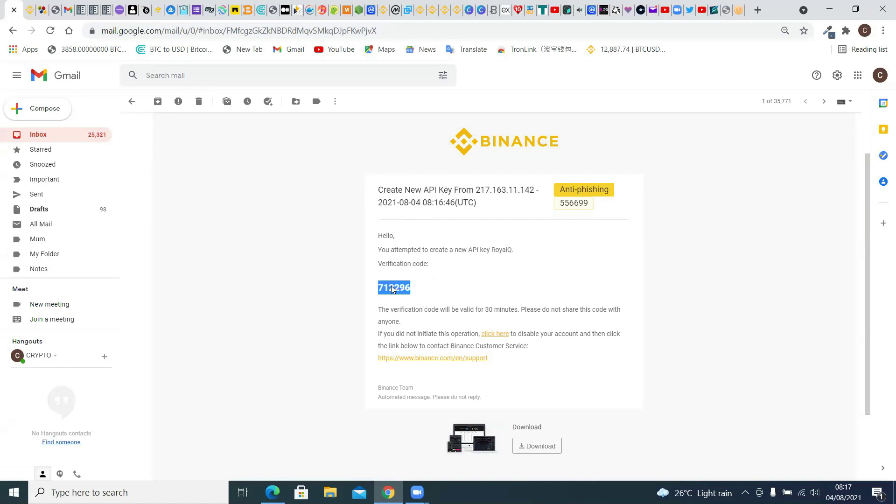
pyautogui.rightClick(393, 289)
pyautogui.click(414, 295)
# Paste the e-mail verification code, enter the Google Authenticator code, and submit
pyautogui.hotkey('ctrl', 'Tab')
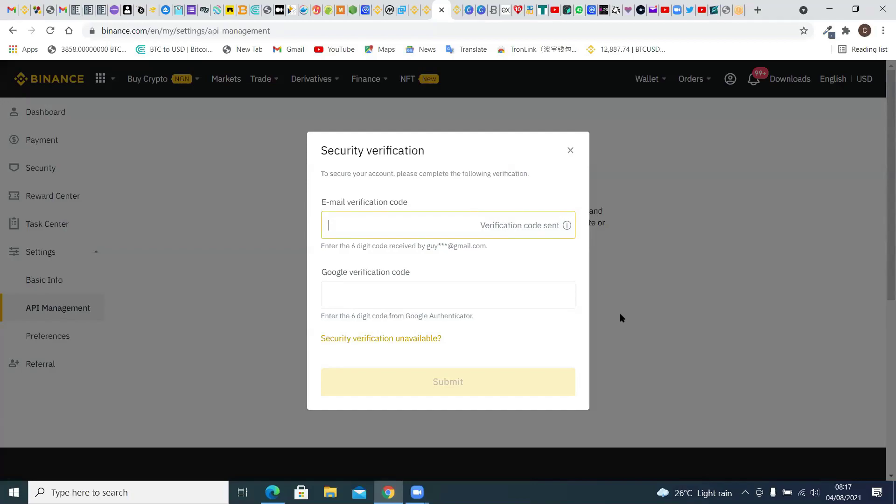
pyautogui.rightClick(350, 227)
pyautogui.click(400, 318)
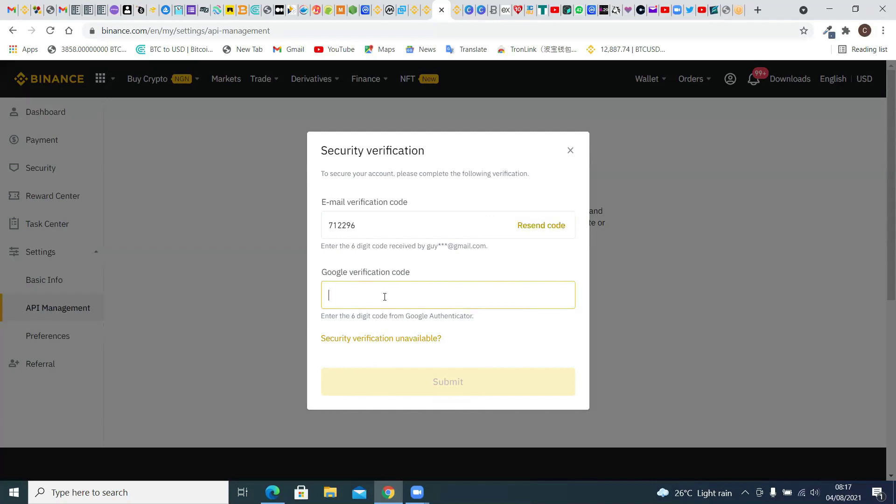
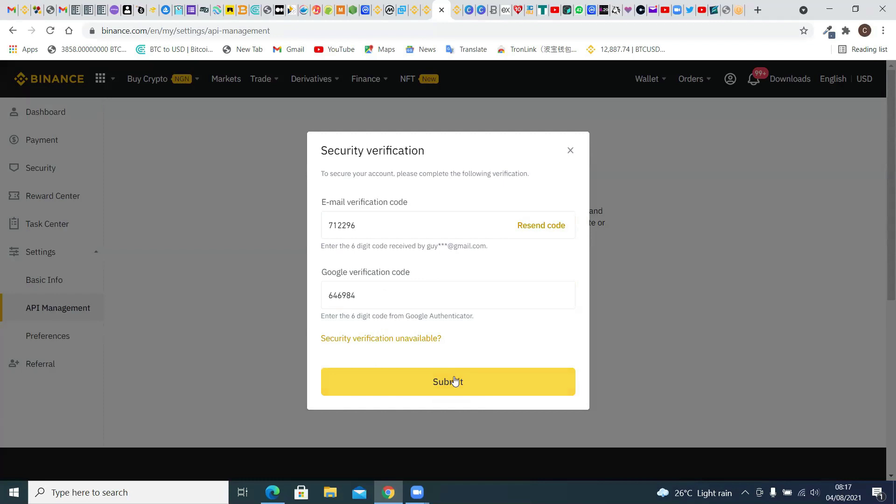
pyautogui.click(455, 381)
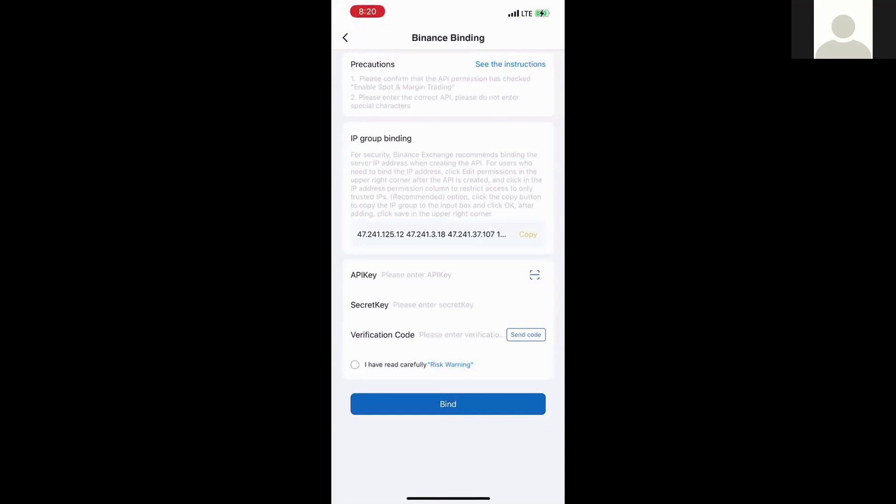
# Scan the new API key's QR code into Royal Q and acknowledge the copied IP group
pyautogui.click(534, 274)
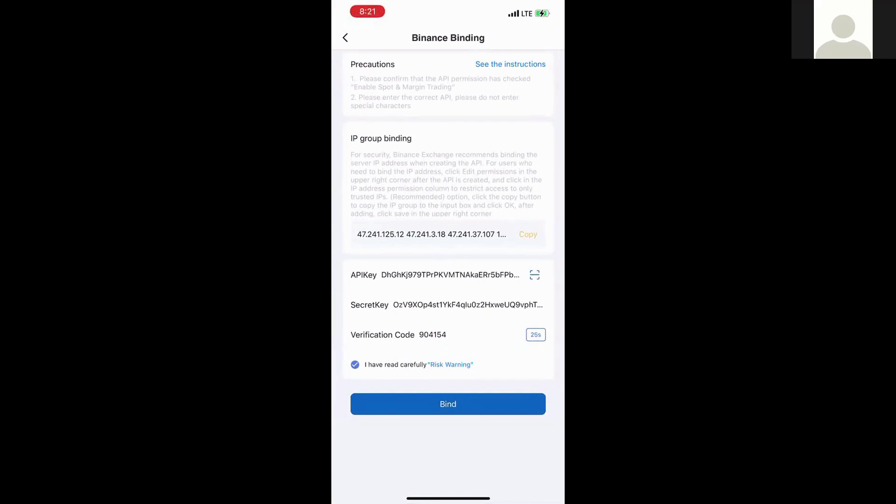
pyautogui.scroll(1, 448, 252)
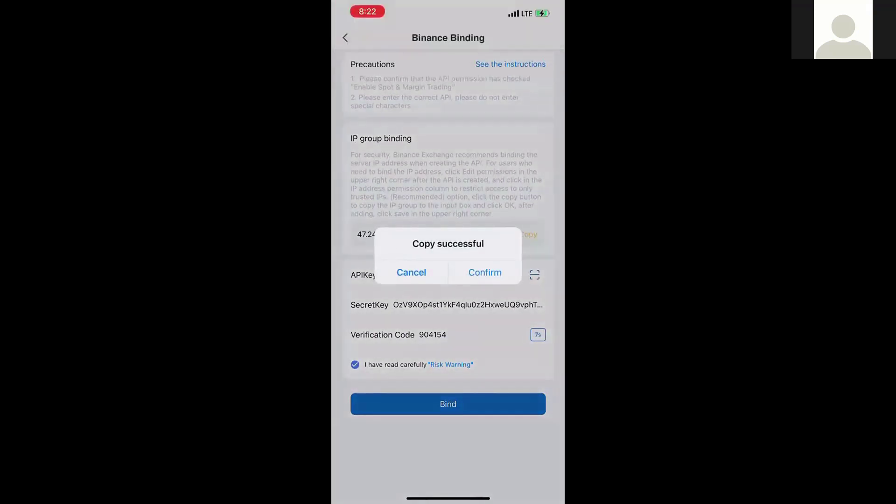
pyautogui.click(485, 272)
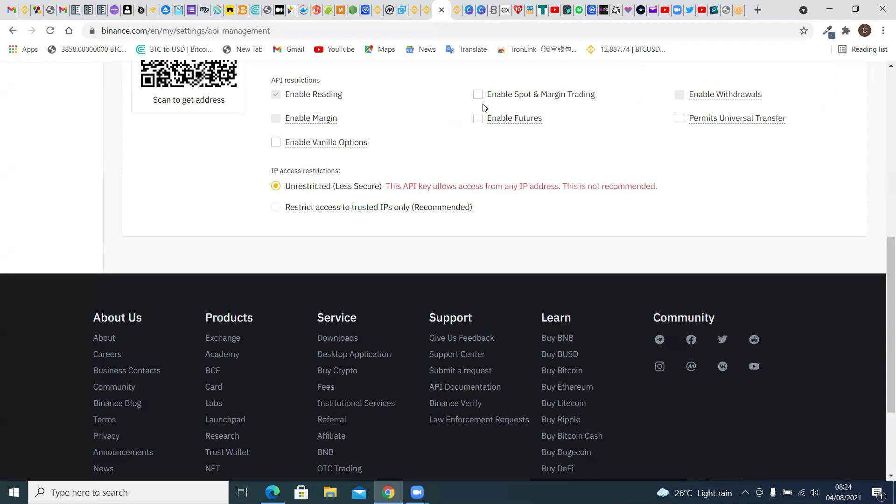
# Enable Spot & Margin Trading and restrict the key to the pasted Royal Q IP group
pyautogui.click(477, 97)
pyautogui.click(279, 210)
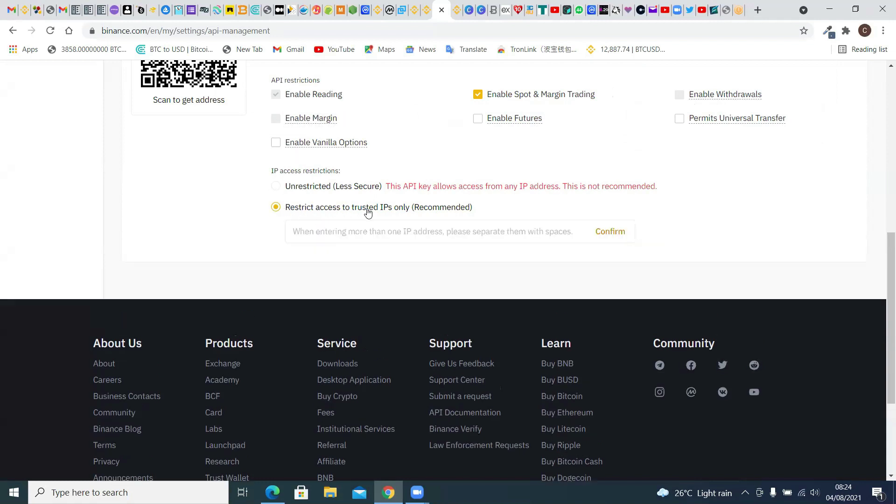
pyautogui.click(352, 230)
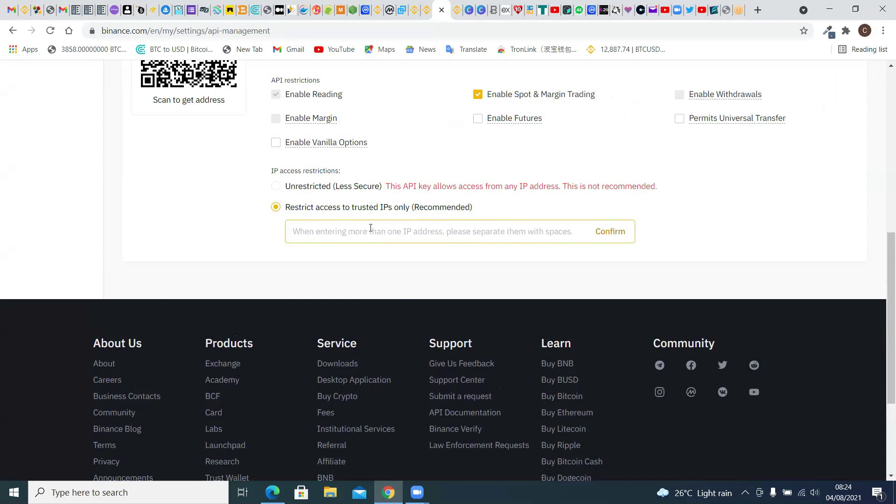
pyautogui.rightClick(334, 233)
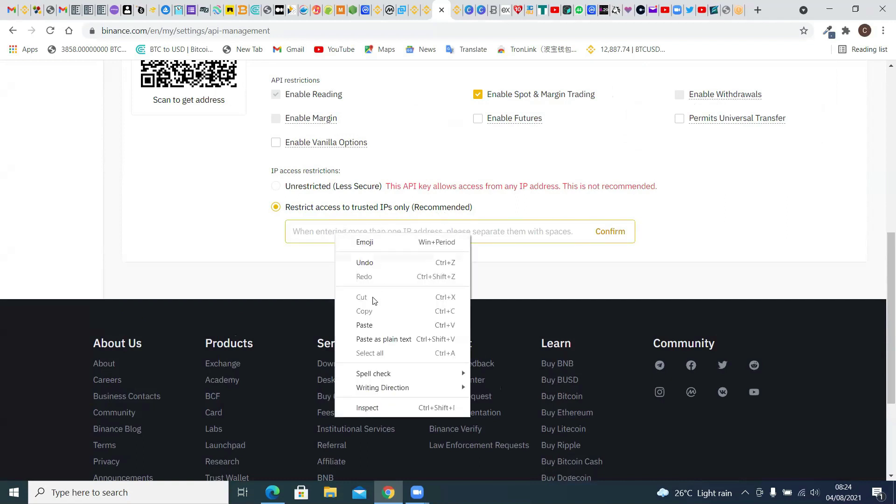
pyautogui.click(370, 326)
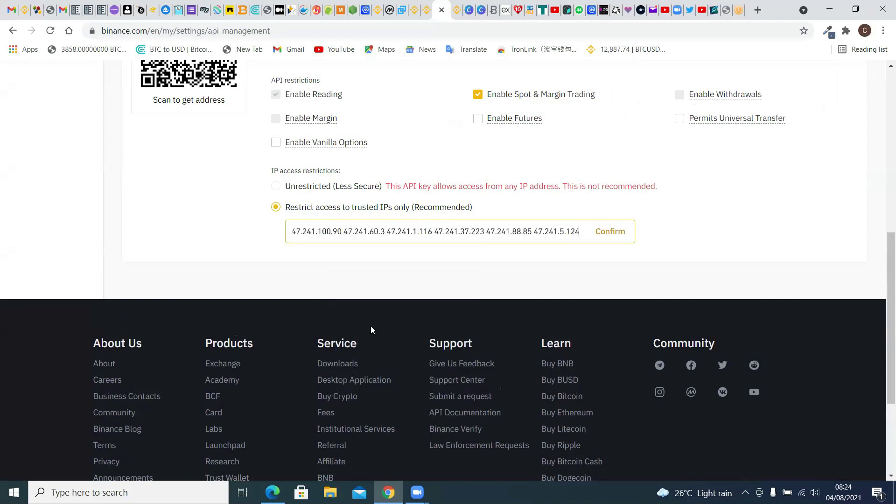
pyautogui.click(617, 235)
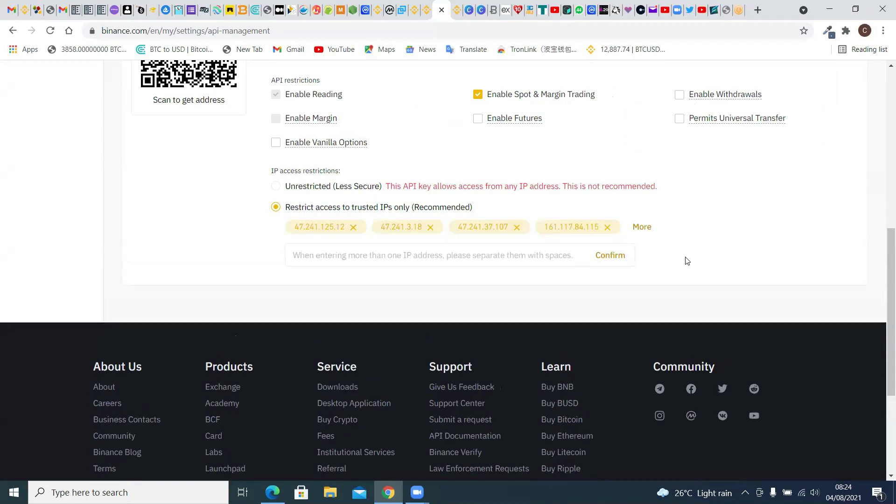